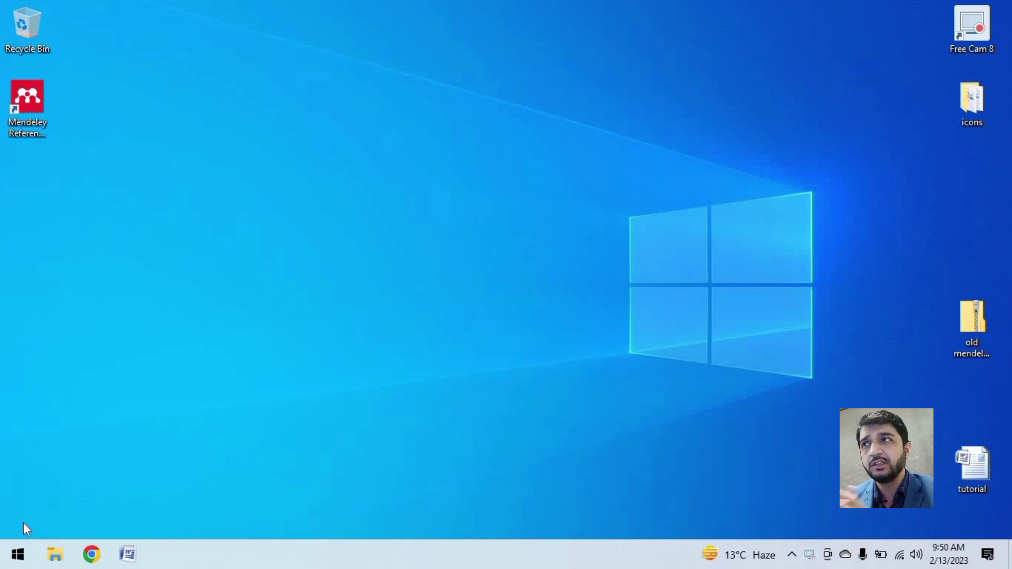
Step: Launch Word 2007 and Mendeley Reference Manager, maximize Mendeley, and look at its Tools menu
{"action": "left_click", "coordinate": [126, 555]}
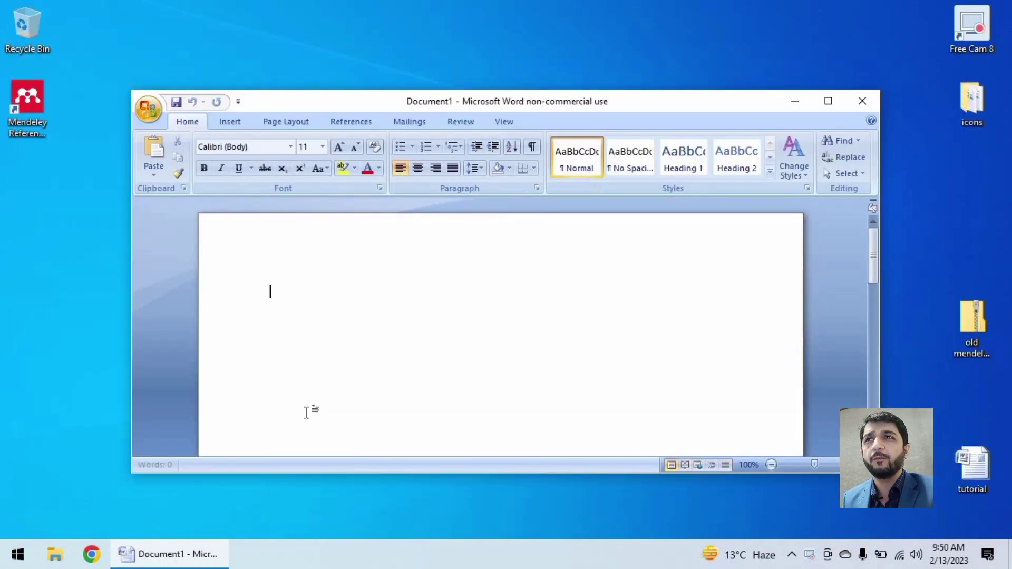
{"action": "left_click", "coordinate": [29, 89]}
{"action": "double_click", "coordinate": [29, 90]}
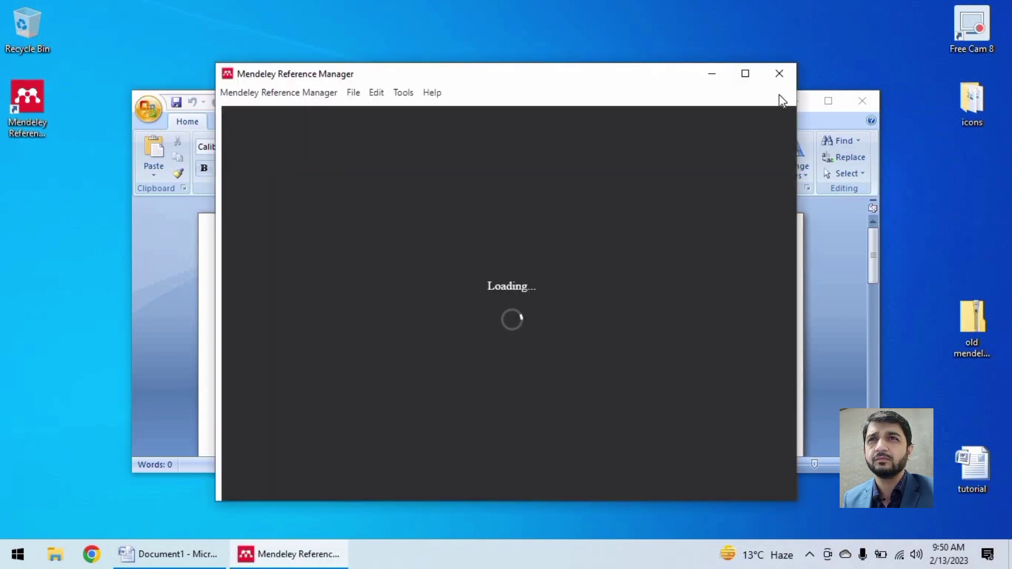
{"action": "left_click", "coordinate": [746, 74]}
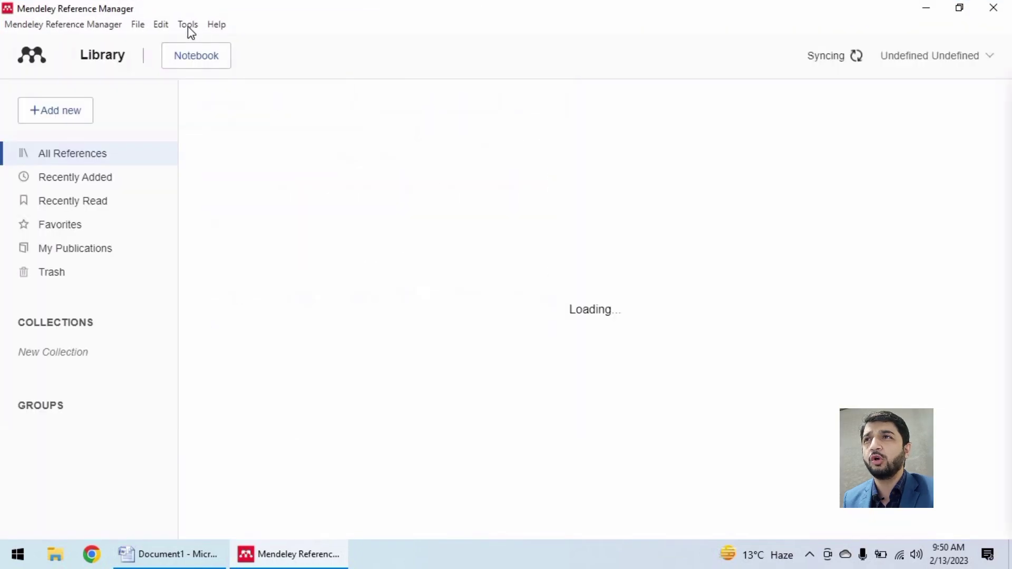
{"action": "left_click", "coordinate": [187, 25]}
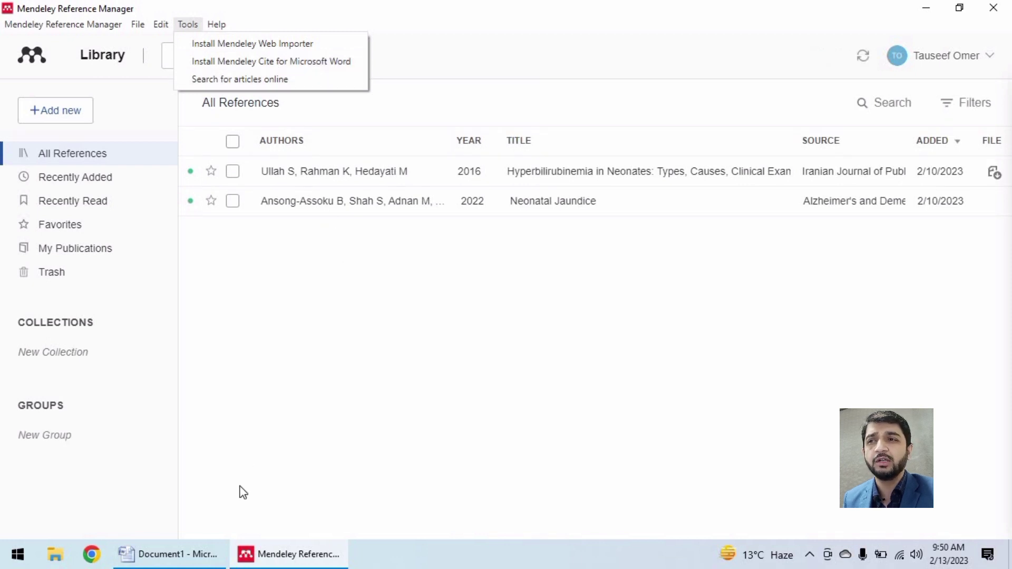
Step: Maximize the blank Word document and confirm its References tab has no Mendeley citation tools
{"action": "mouse_move", "coordinate": [190, 558]}
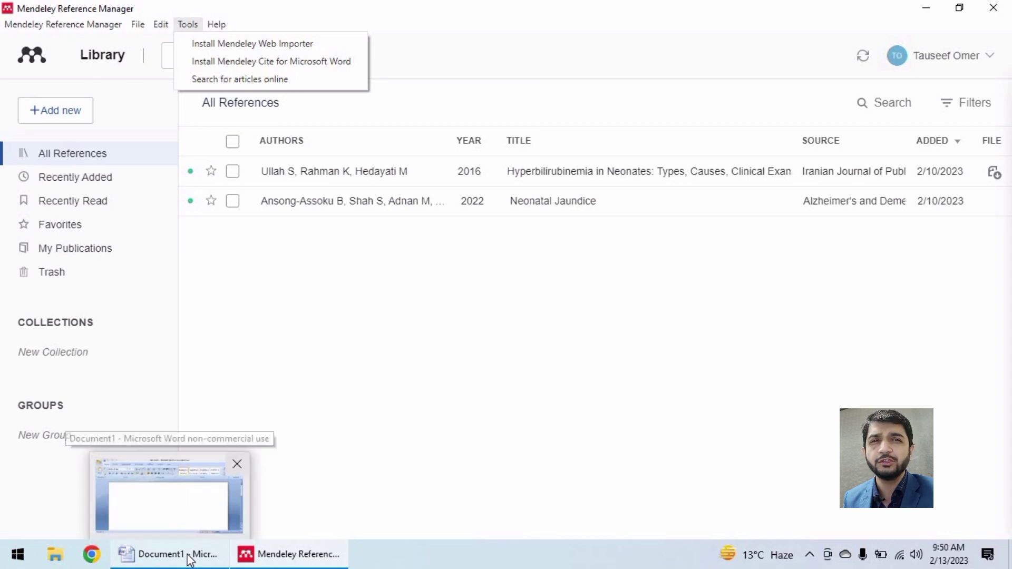
{"action": "left_click", "coordinate": [190, 558]}
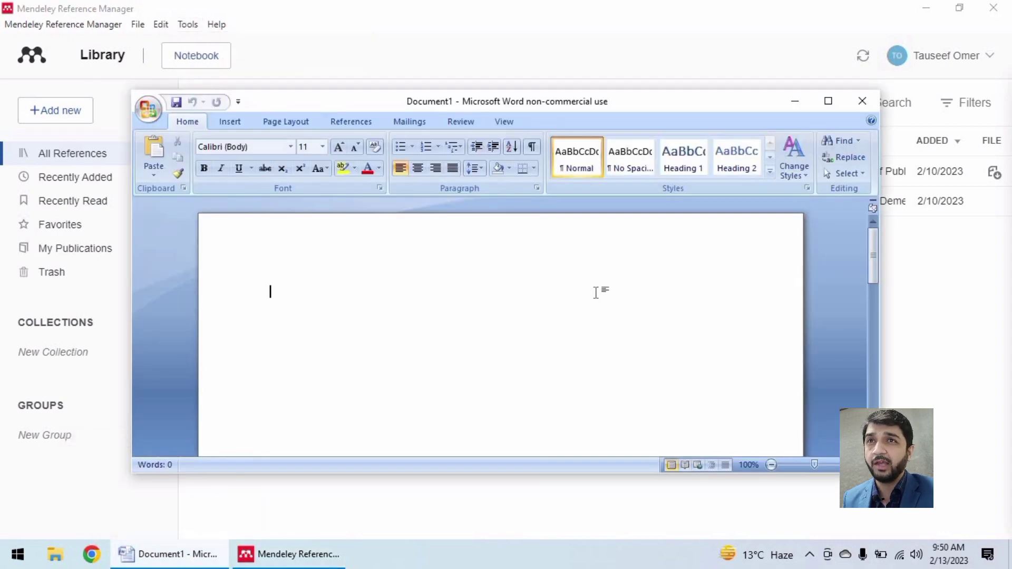
{"action": "double_click", "coordinate": [647, 100]}
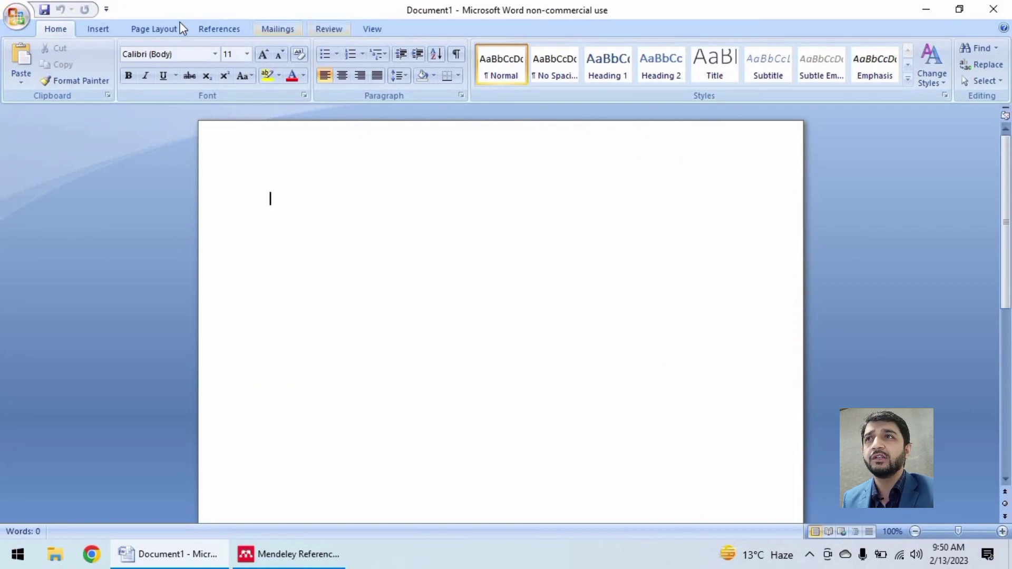
{"action": "left_click", "coordinate": [207, 31]}
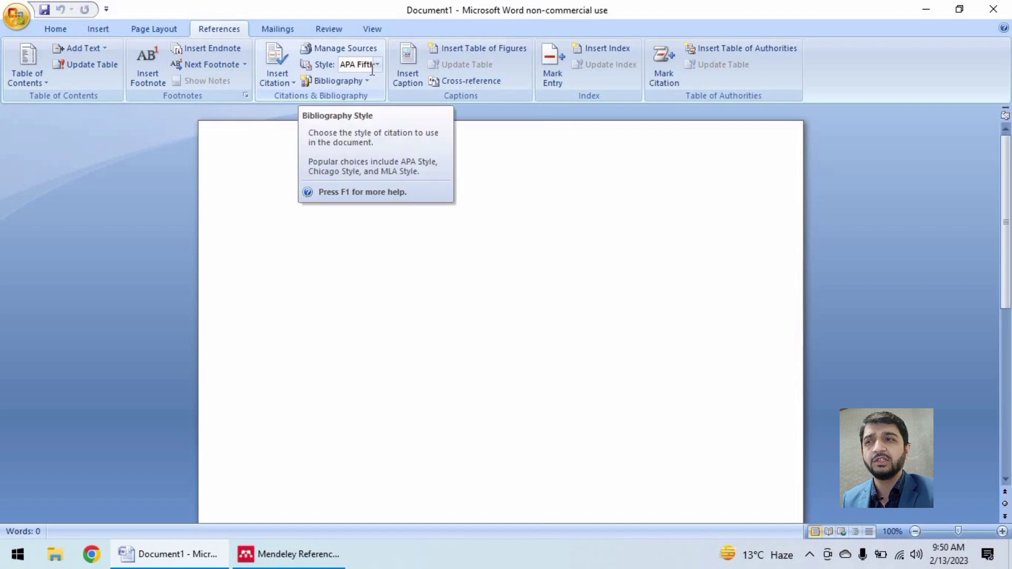
{"action": "left_click", "coordinate": [289, 554]}
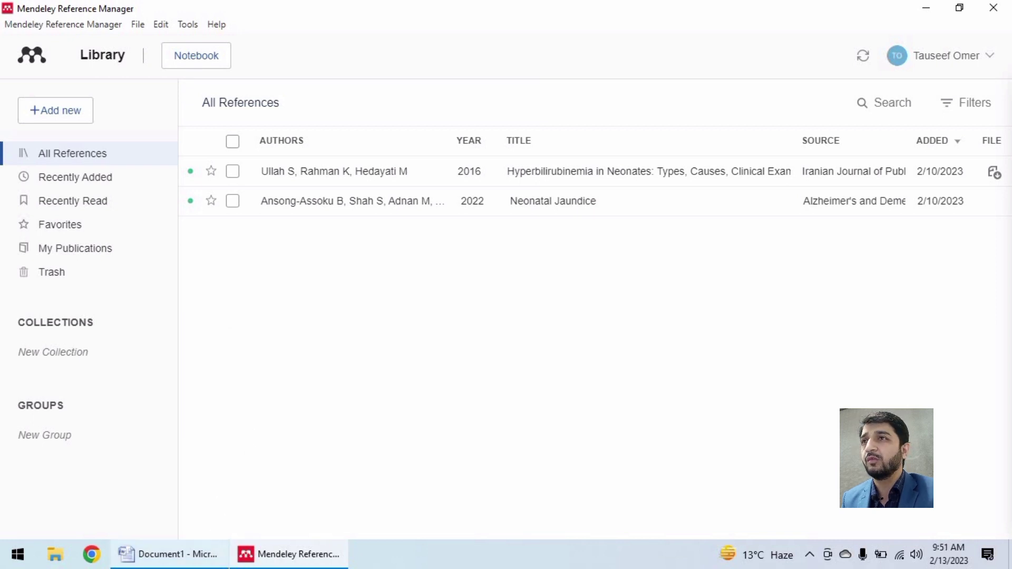
{"action": "left_click", "coordinate": [136, 551]}
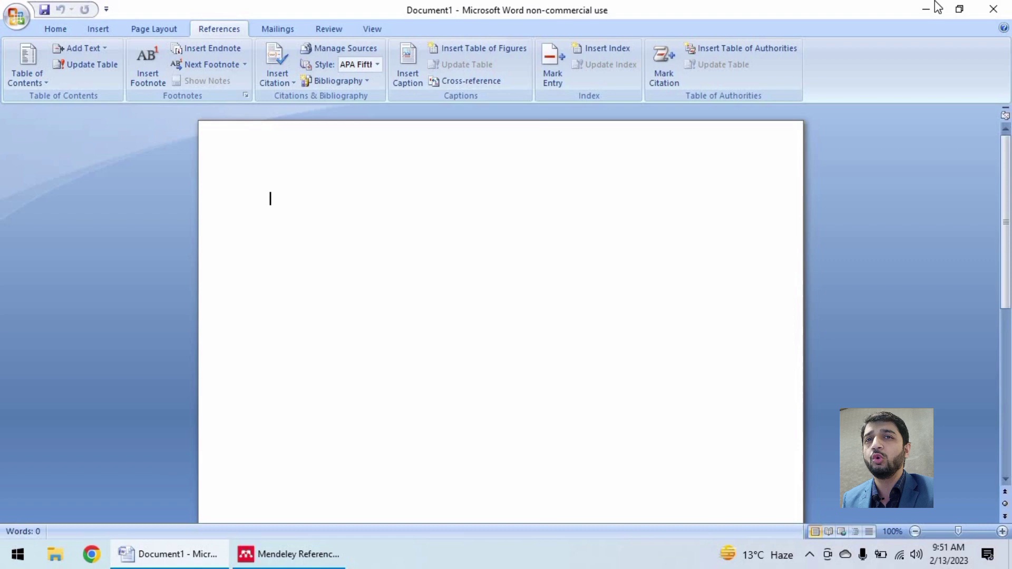
Step: Minimize Word, place the old Mendeley zip below the Mendeley shortcut, and bring up the Start menu
{"action": "left_click", "coordinate": [935, 5]}
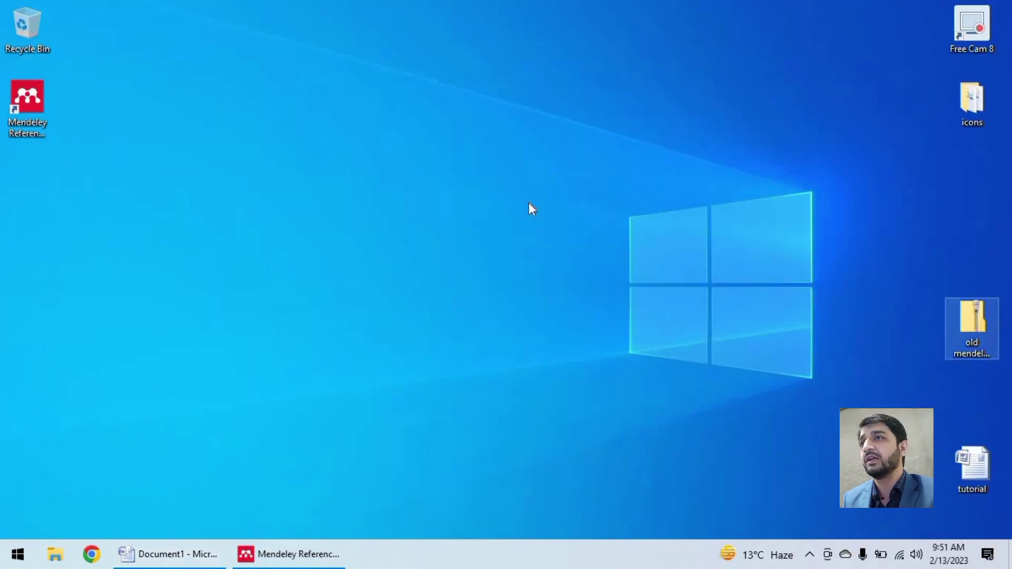
{"action": "left_click_drag", "start_coordinate": [529, 203], "coordinate": [37, 210]}
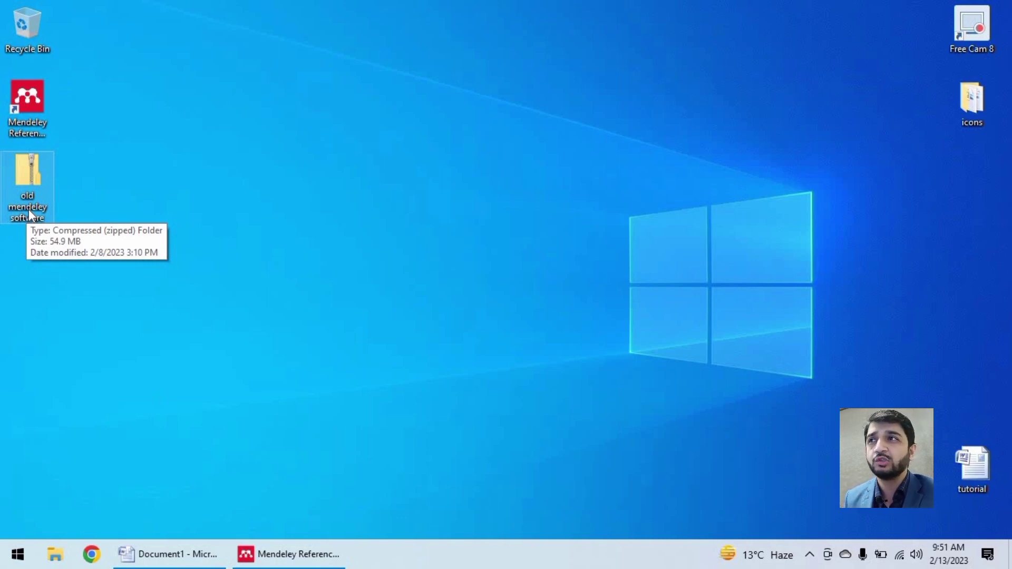
{"action": "left_click", "coordinate": [30, 128]}
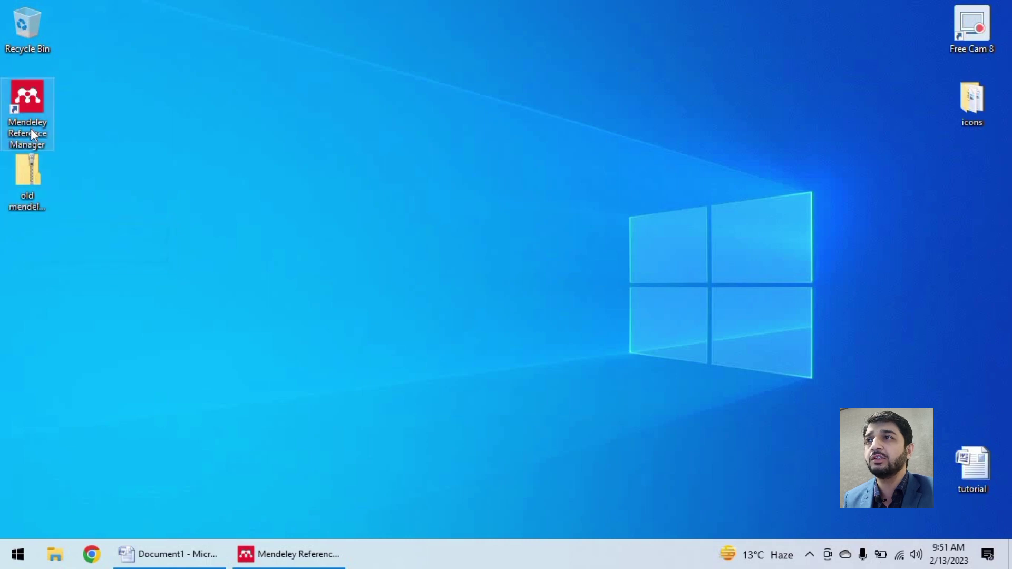
{"action": "right_click", "coordinate": [30, 129]}
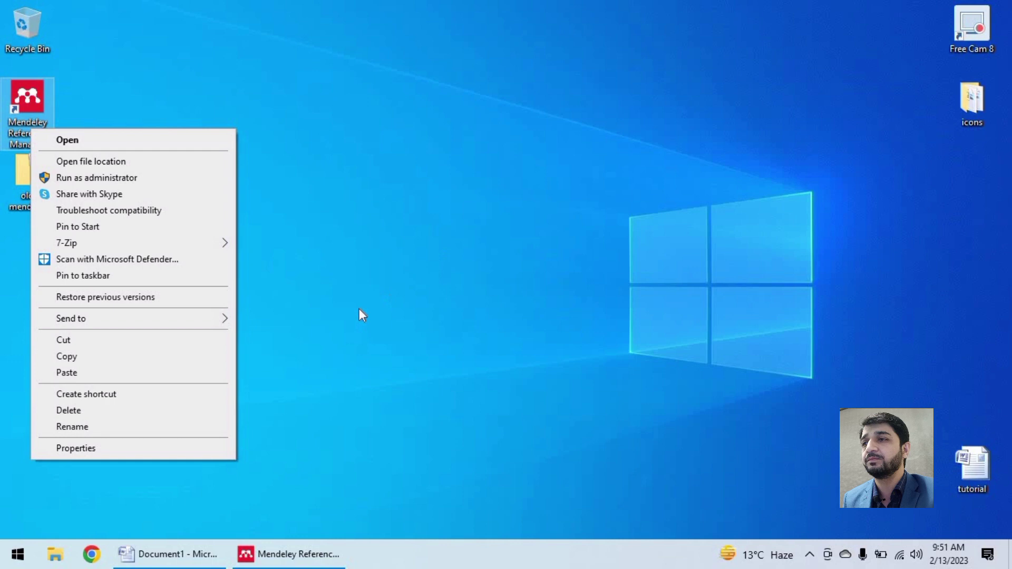
{"action": "left_click", "coordinate": [361, 314]}
{"action": "left_click", "coordinate": [18, 554]}
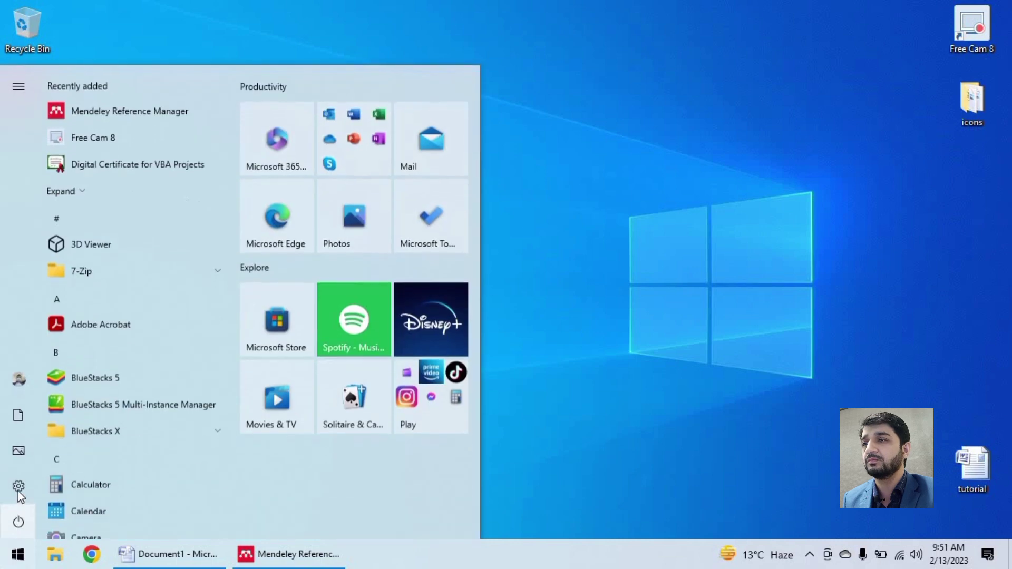
Step: Find Mendeley Reference Manager in Settings' installed apps by searching 'mend'
{"action": "left_click", "coordinate": [19, 488]}
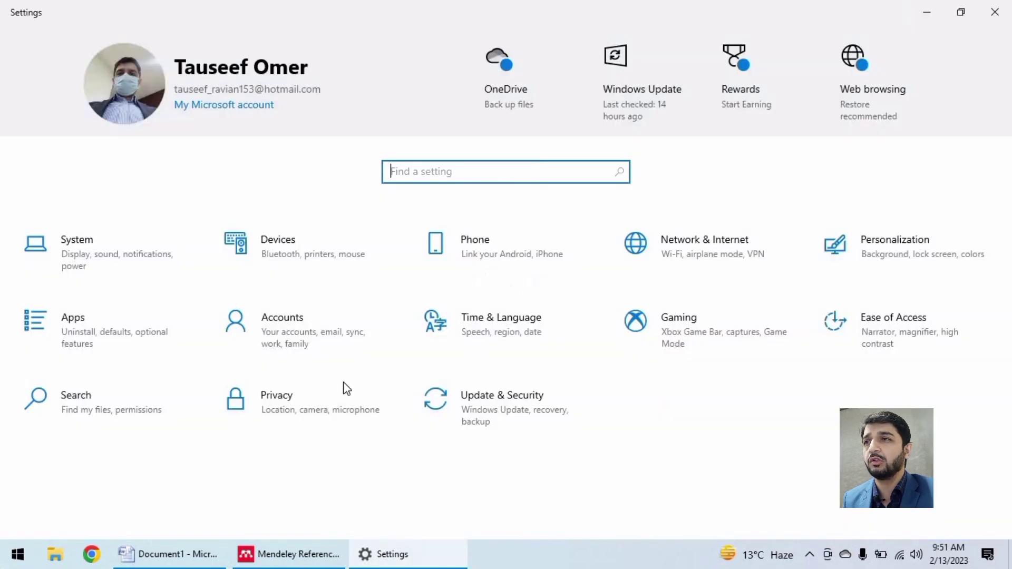
{"action": "left_click", "coordinate": [140, 324]}
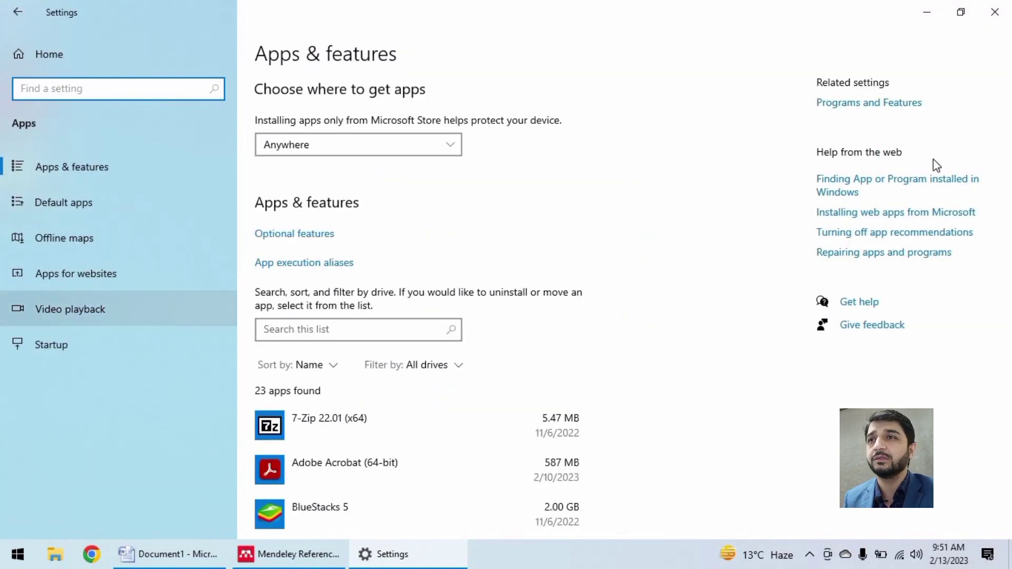
{"action": "left_click", "coordinate": [331, 324]}
{"action": "type", "text": "mend"}
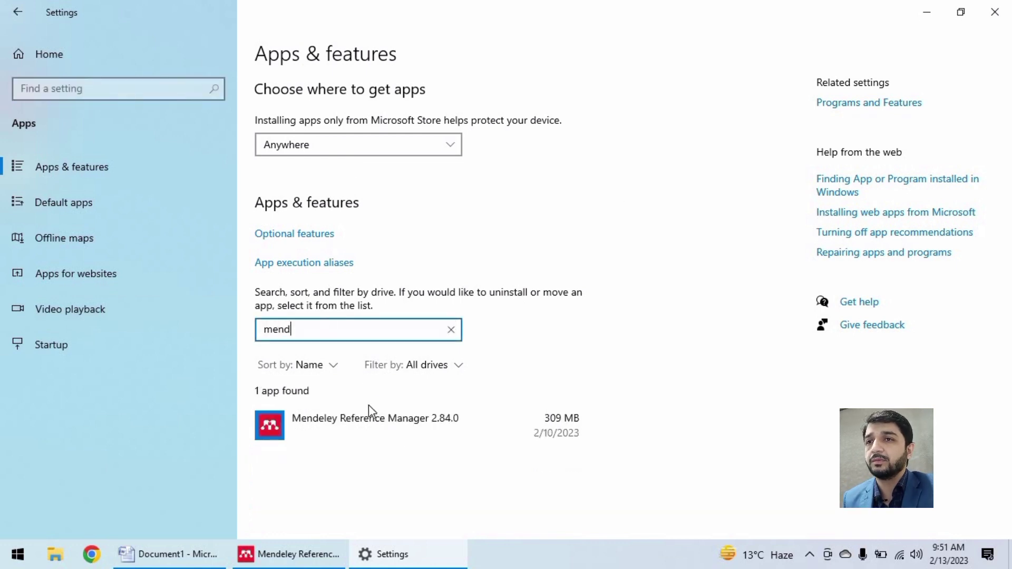
Step: Uninstall Mendeley Reference Manager 2.84.0, dismissing the still-running warning and completing the wizard
{"action": "left_click", "coordinate": [369, 416]}
{"action": "left_click", "coordinate": [533, 484]}
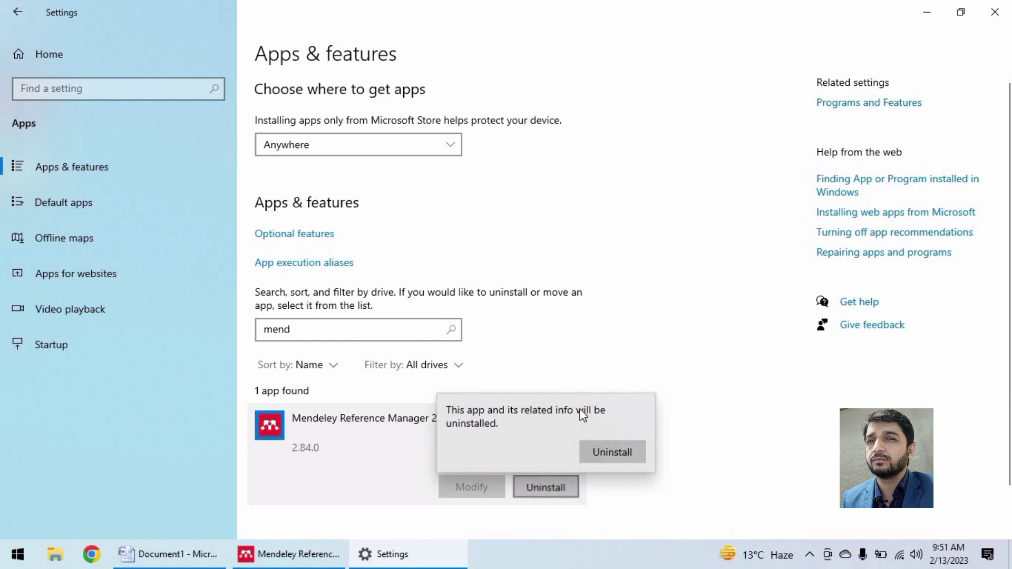
{"action": "left_click", "coordinate": [601, 452]}
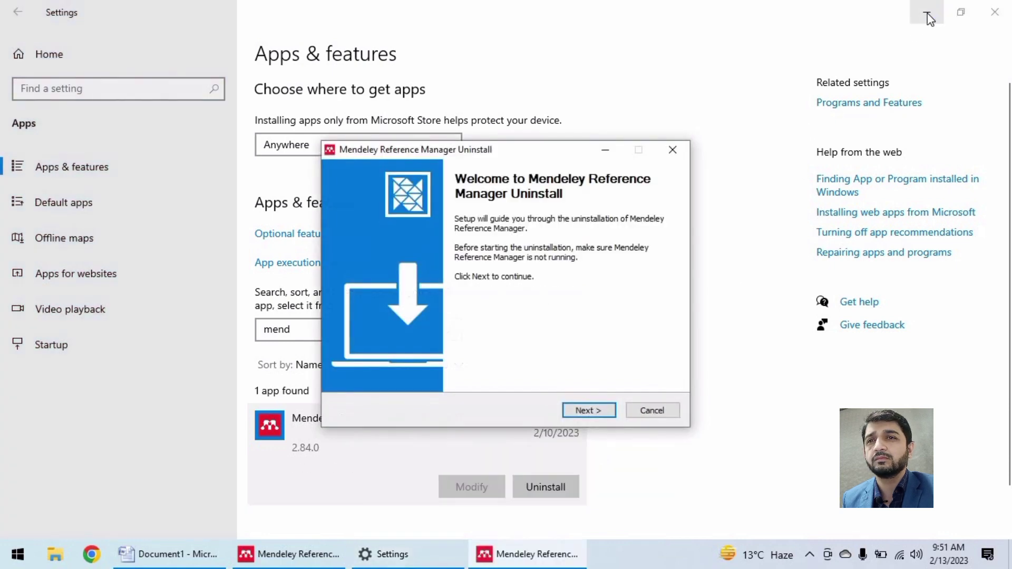
{"action": "left_click", "coordinate": [576, 412]}
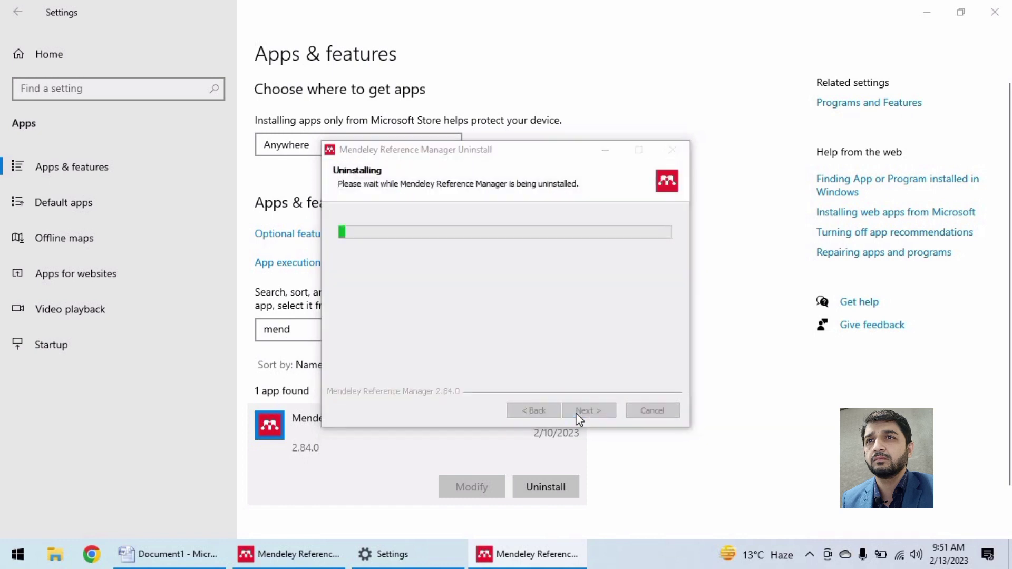
{"action": "left_click", "coordinate": [522, 328]}
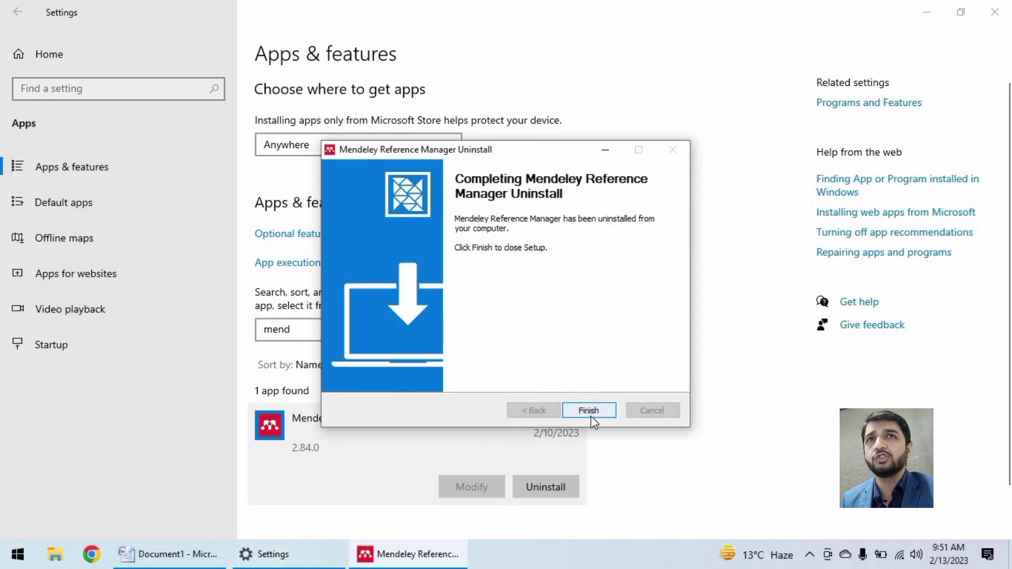
{"action": "left_click", "coordinate": [592, 414]}
Step: Close Settings and extract the old mendeley software archive to the desktop with 7-Zip's Extract Here
{"action": "left_click", "coordinate": [995, 12]}
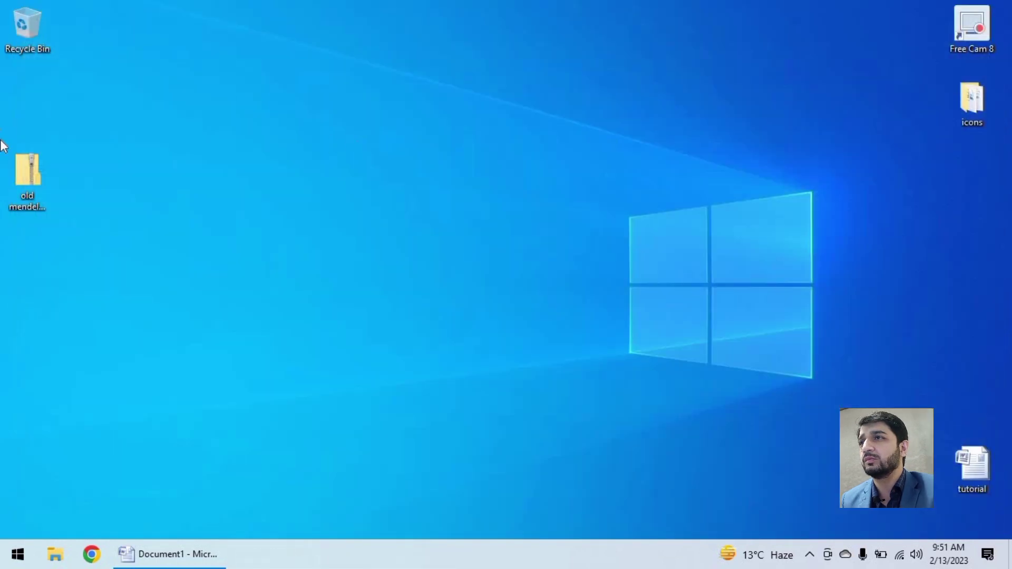
{"action": "right_click", "coordinate": [18, 164]}
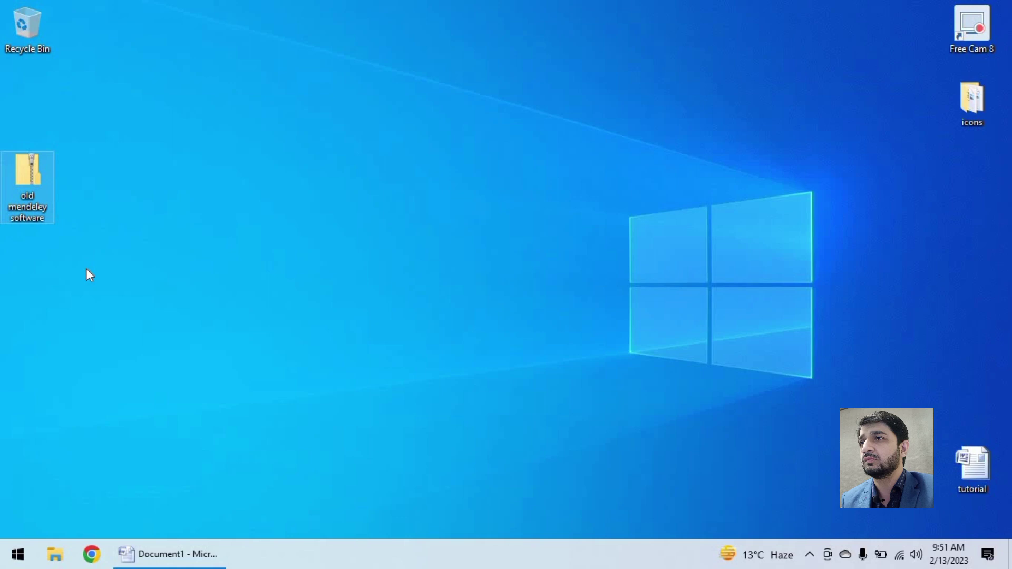
{"action": "mouse_move", "coordinate": [96, 231]}
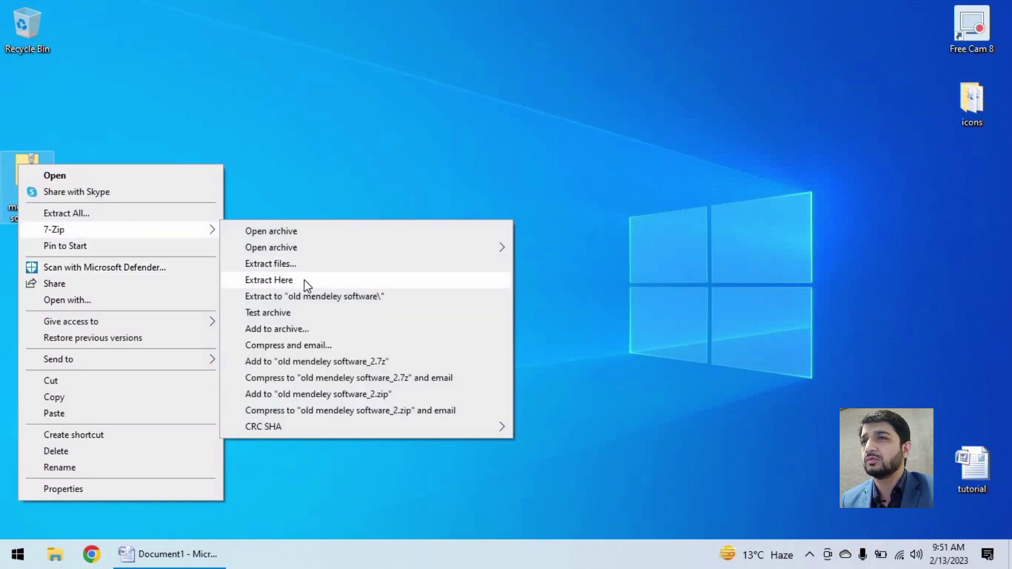
{"action": "left_click", "coordinate": [305, 280]}
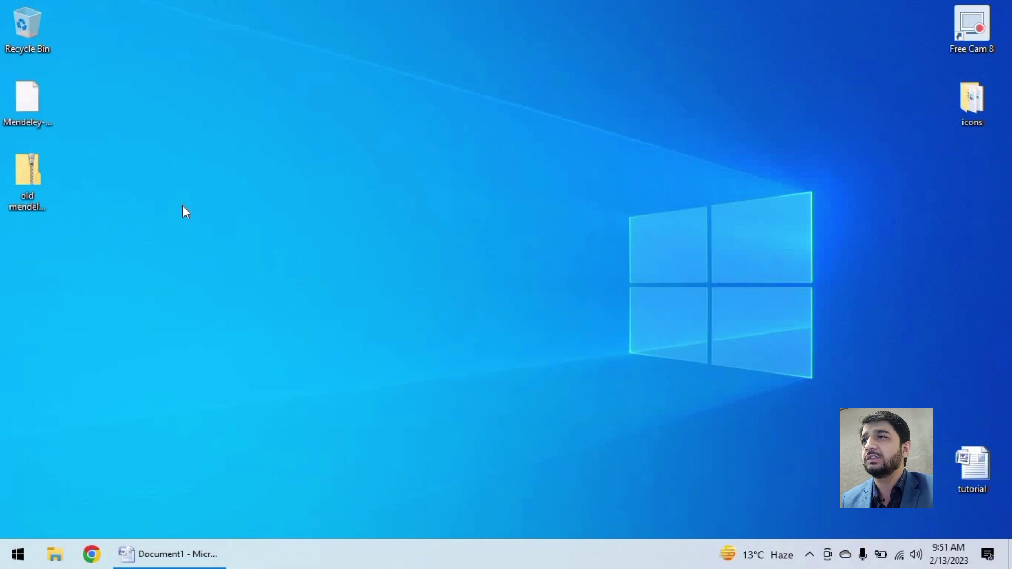
Step: Move the extracted Mendeley-Desktop-1.19.8-win32 installer, refresh the desktop, and run the installer
{"action": "left_click_drag", "start_coordinate": [40, 109], "coordinate": [178, 172]}
{"action": "left_click", "coordinate": [178, 172]}
{"action": "right_click", "coordinate": [178, 171]}
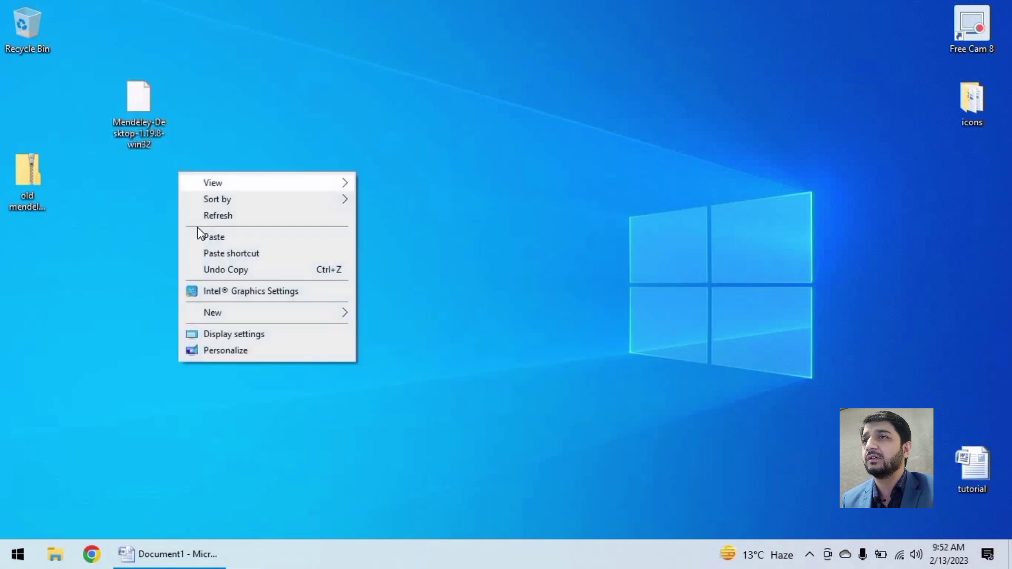
{"action": "left_click", "coordinate": [197, 218]}
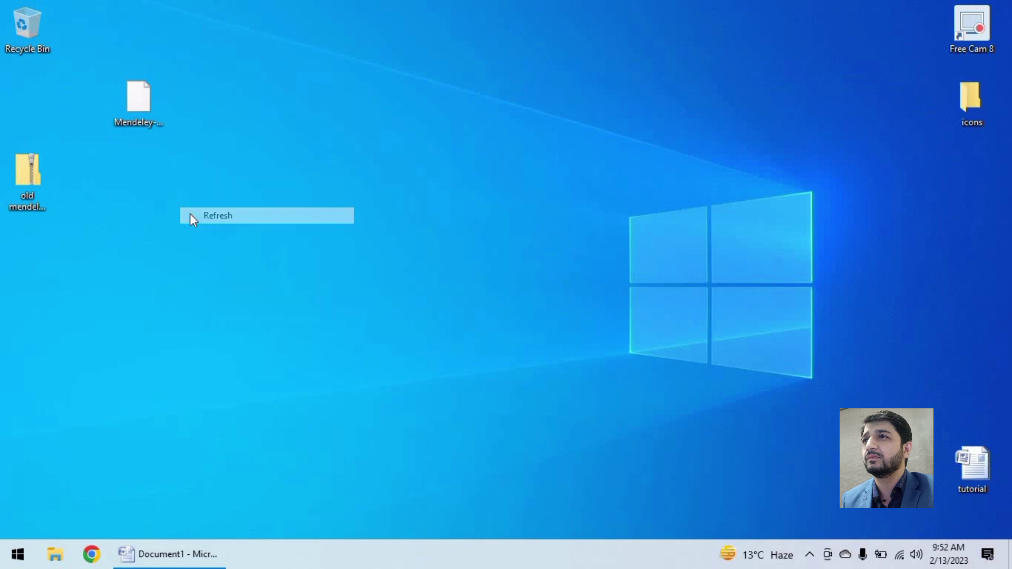
{"action": "left_click", "coordinate": [140, 112]}
{"action": "double_click", "coordinate": [141, 111]}
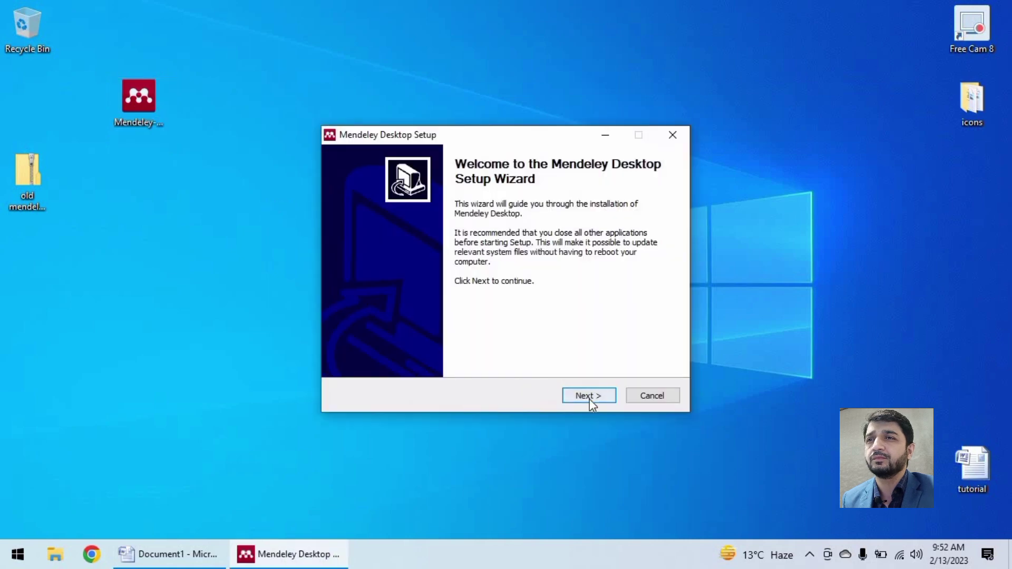
Step: Install Mendeley Desktop with the licence accepted and default location, finishing with Run Mendeley Desktop checked
{"action": "left_click", "coordinate": [589, 396]}
{"action": "left_click", "coordinate": [590, 396]}
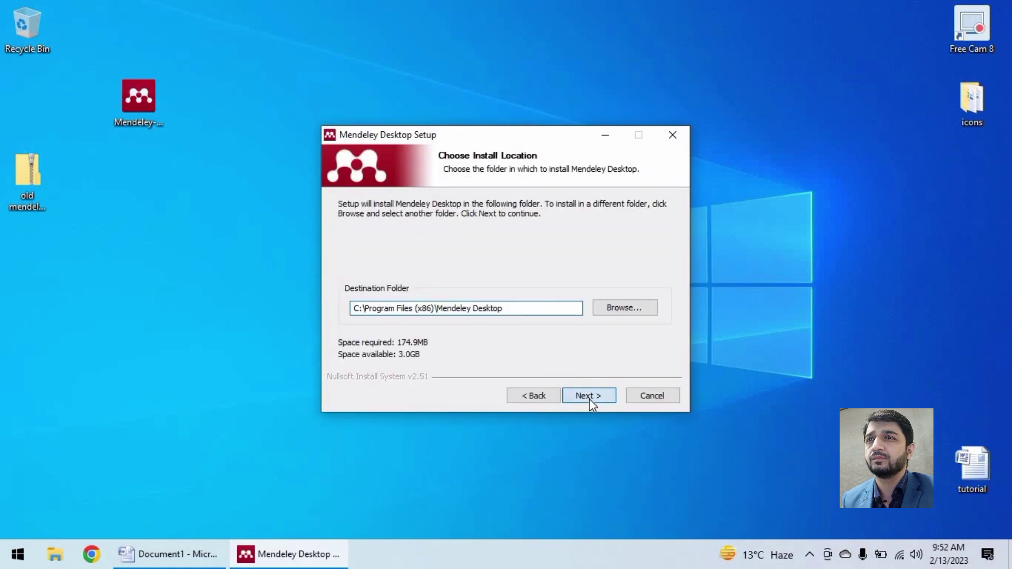
{"action": "left_click", "coordinate": [589, 399]}
{"action": "left_click", "coordinate": [589, 399]}
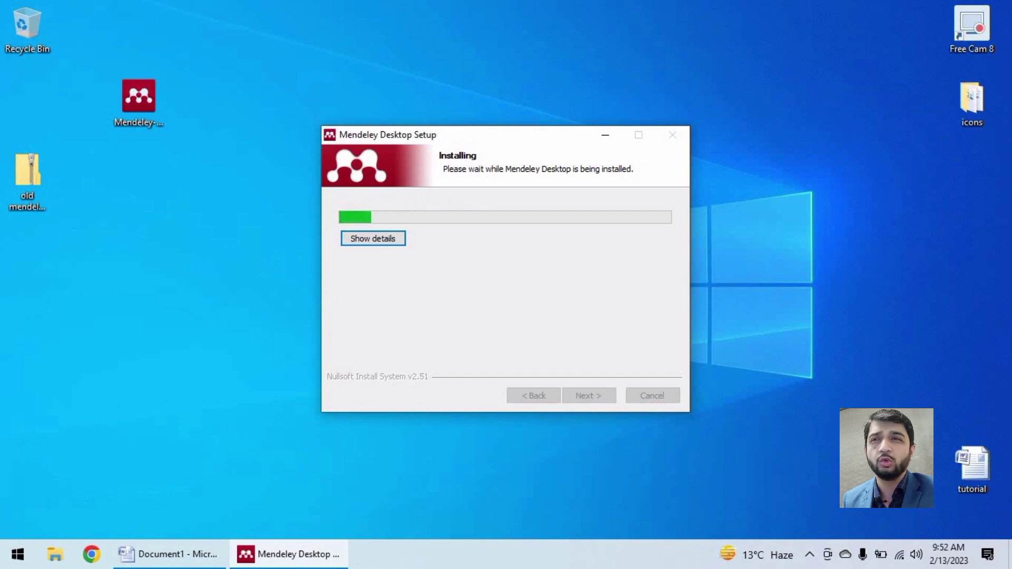
{"action": "left_click", "coordinate": [169, 555]}
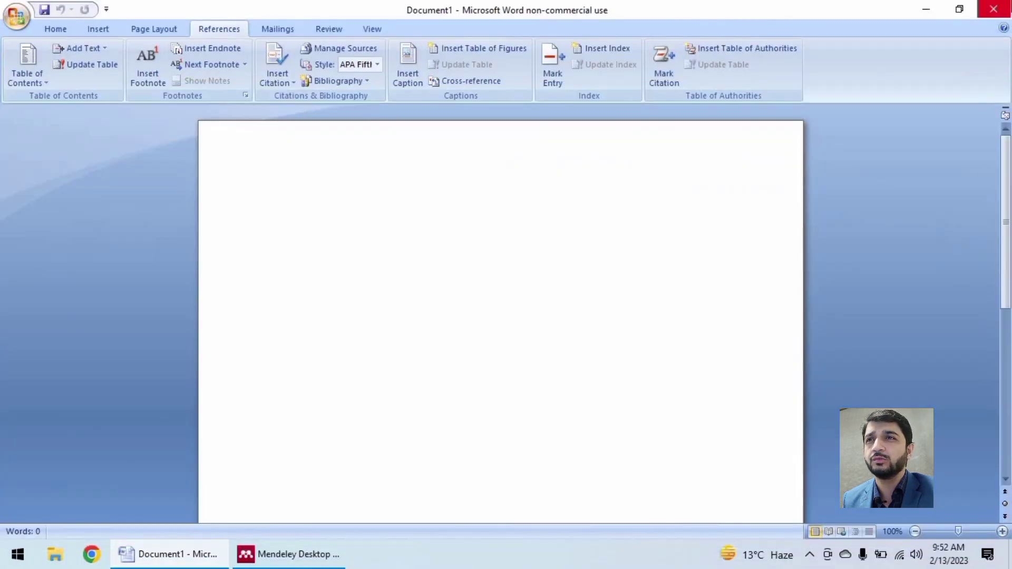
{"action": "left_click", "coordinate": [993, 9]}
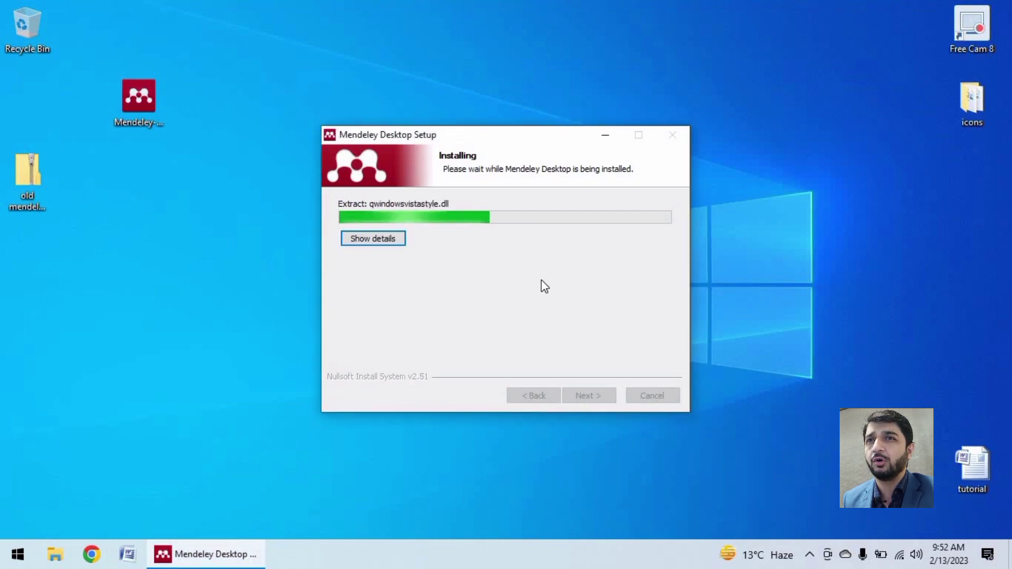
{"action": "left_click", "coordinate": [601, 398]}
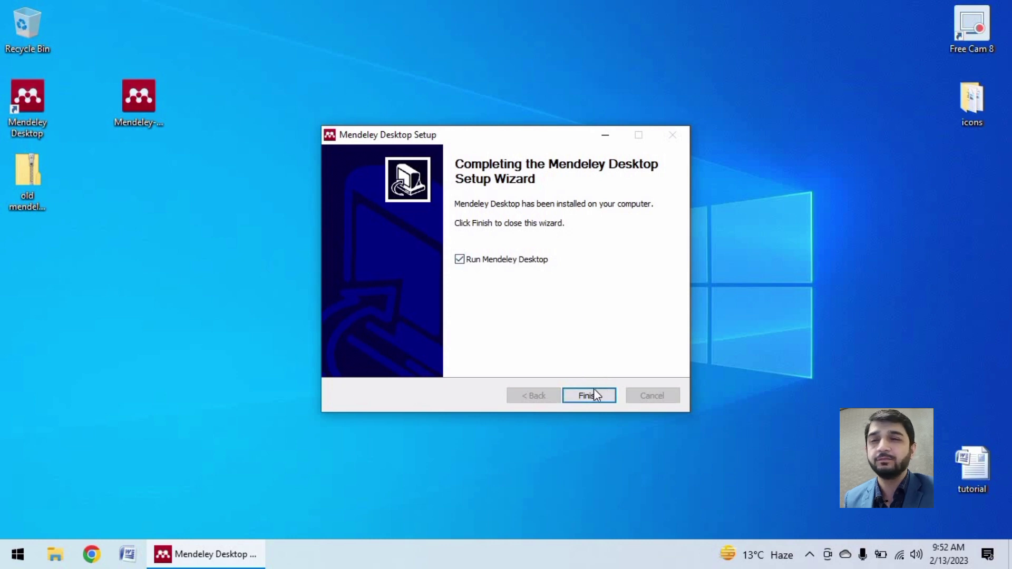
{"action": "left_click", "coordinate": [594, 393]}
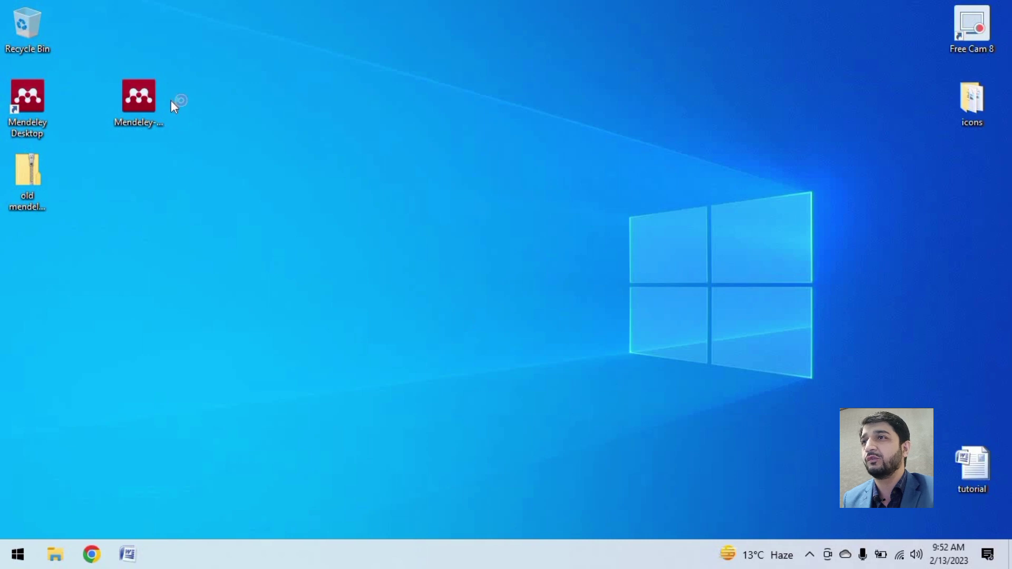
Step: Rearrange the desktop icons, install Mendeley's MS Word plugin from Tools, and reopen Word
{"action": "left_click_drag", "start_coordinate": [148, 93], "coordinate": [42, 344]}
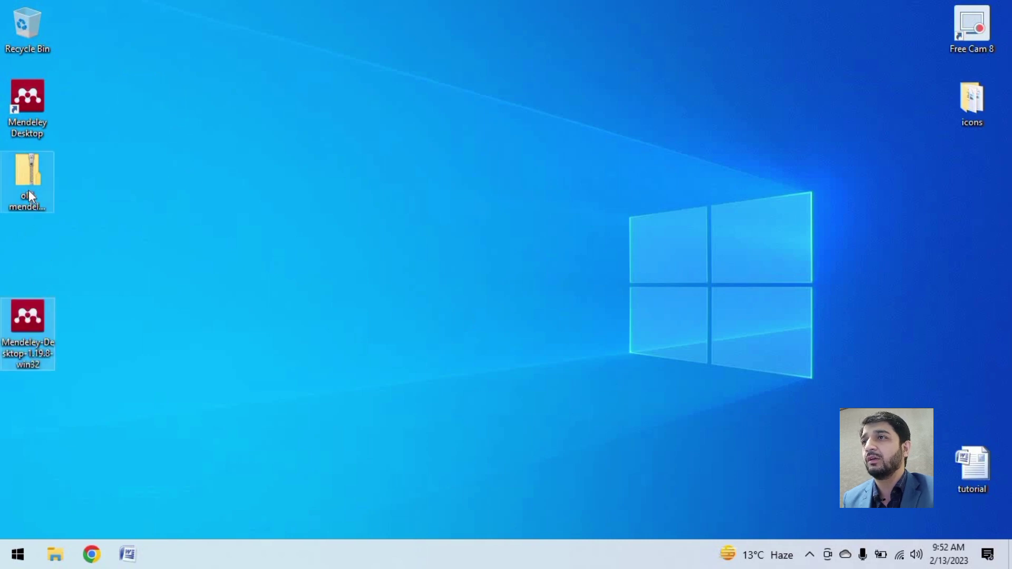
{"action": "left_click_drag", "start_coordinate": [29, 190], "coordinate": [29, 247]}
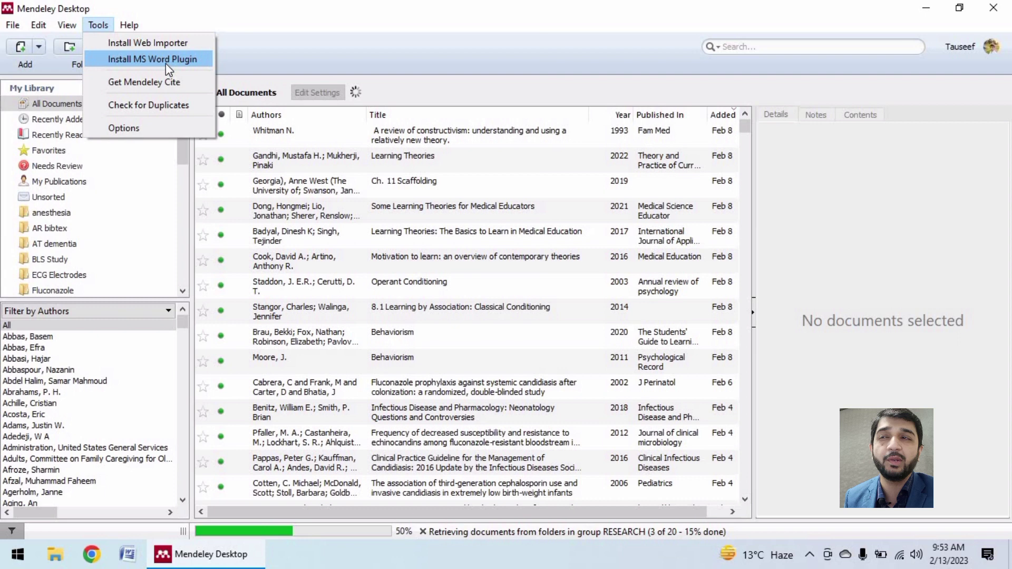
{"action": "left_click", "coordinate": [166, 64]}
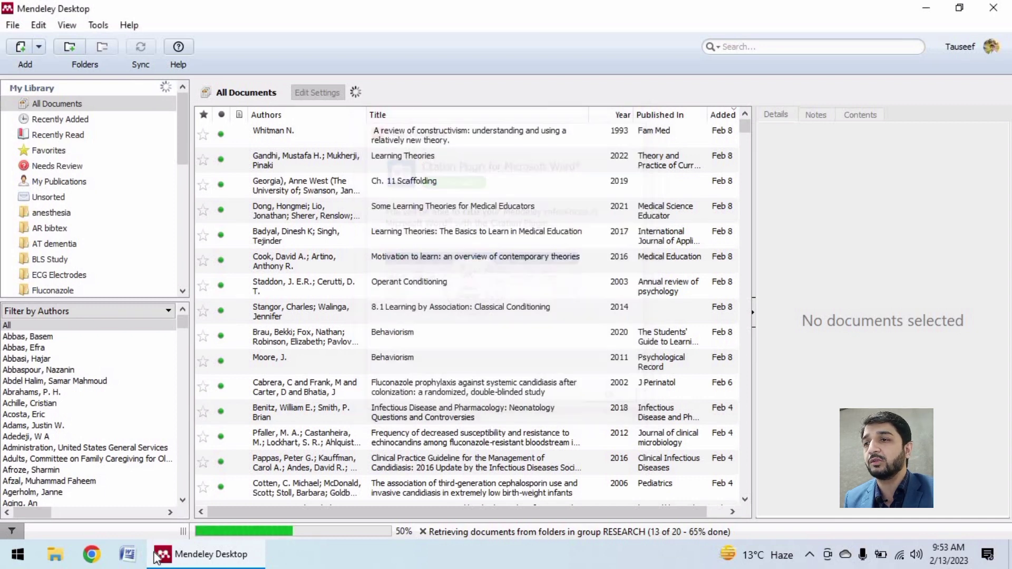
{"action": "left_click", "coordinate": [614, 401]}
{"action": "left_click", "coordinate": [133, 559]}
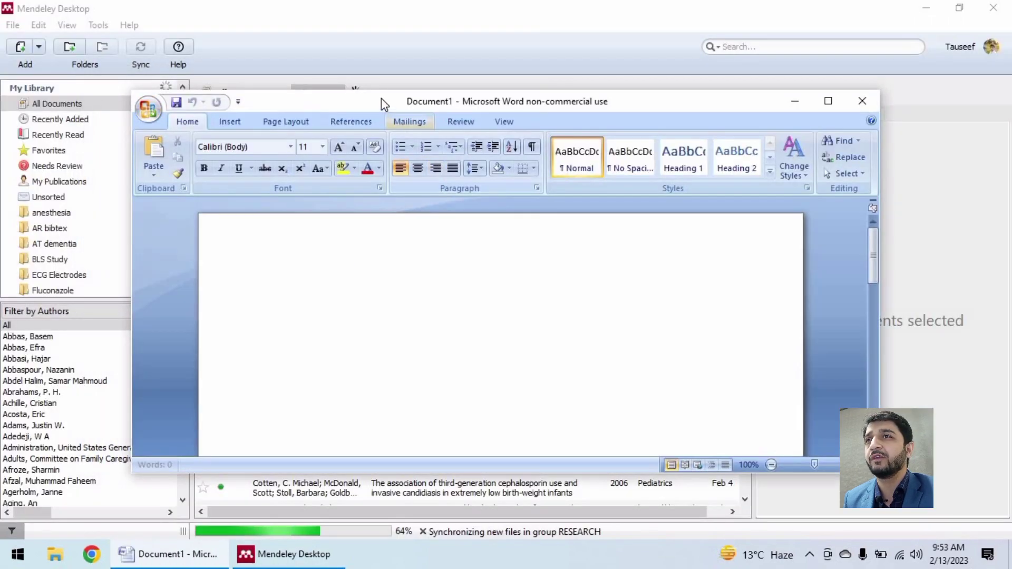
Step: Maximize Word, verify Mendeley Cite-O-Matic on the References tab, and return to Mendeley Desktop
{"action": "double_click", "coordinate": [381, 98]}
{"action": "left_click", "coordinate": [232, 34]}
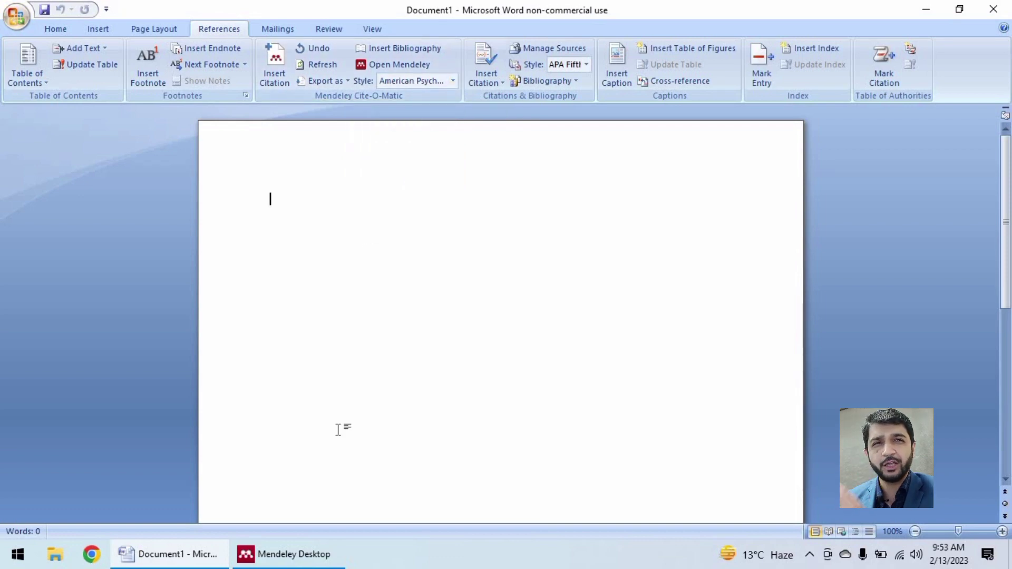
{"action": "left_click", "coordinate": [294, 553]}
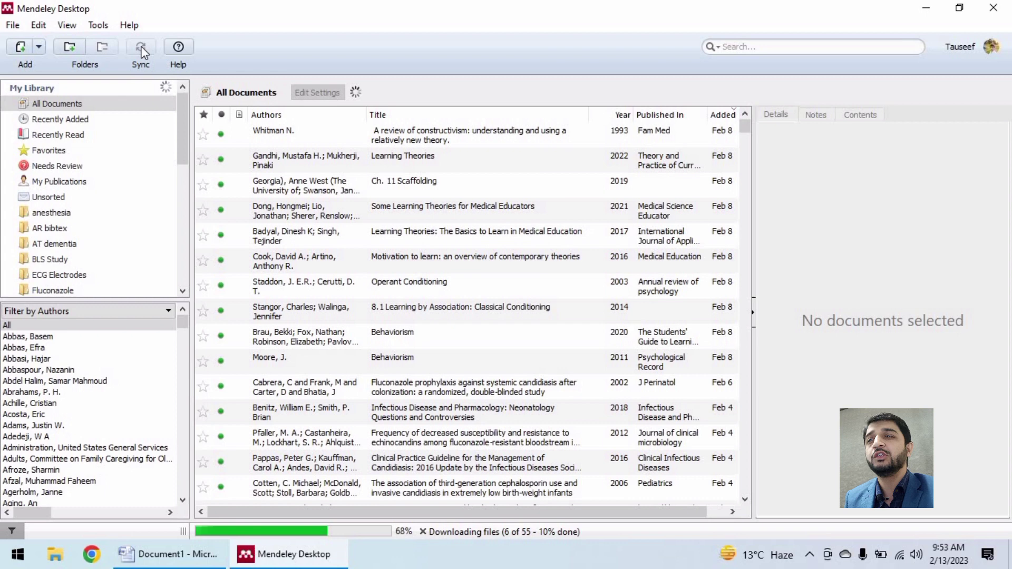
{"action": "mouse_move", "coordinate": [191, 556]}
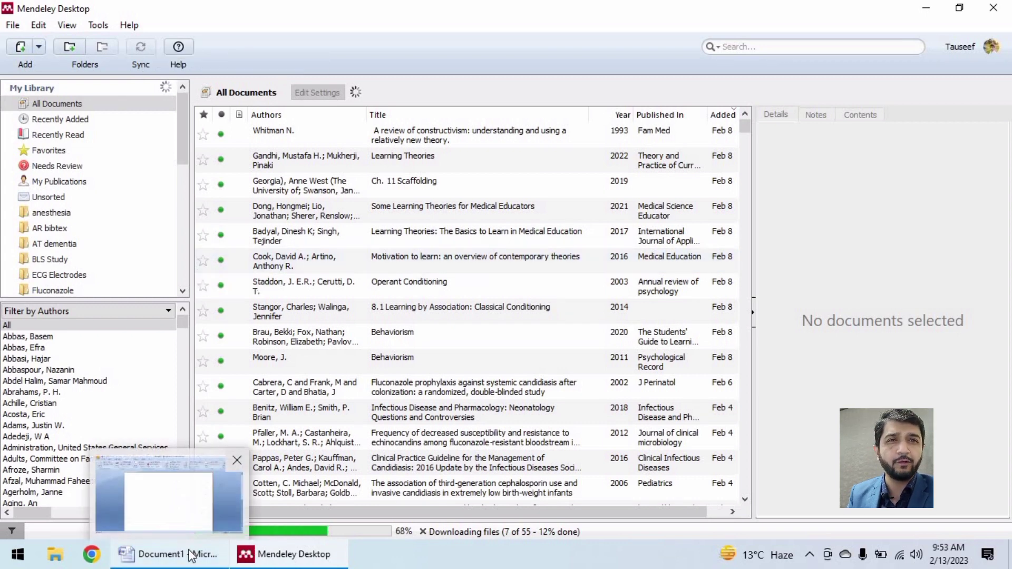